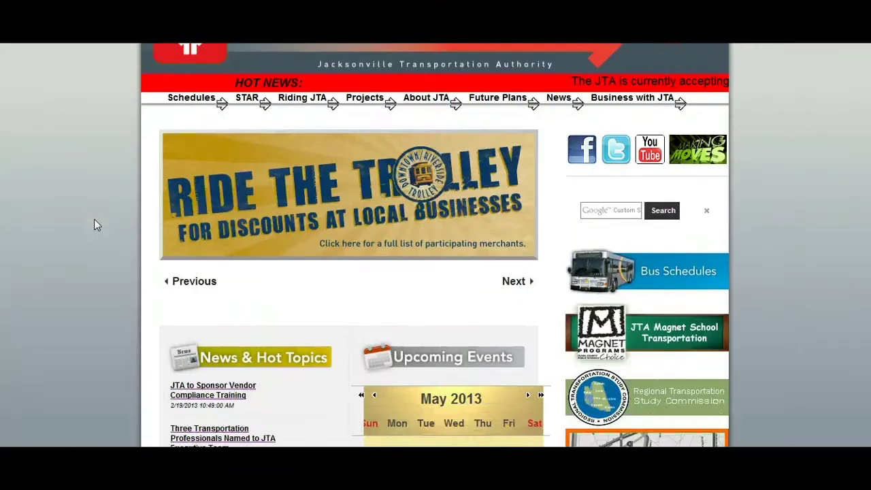
{"action": "scroll", "coordinate": [92, 219], "scroll_direction": "down", "scroll_amount": 3}
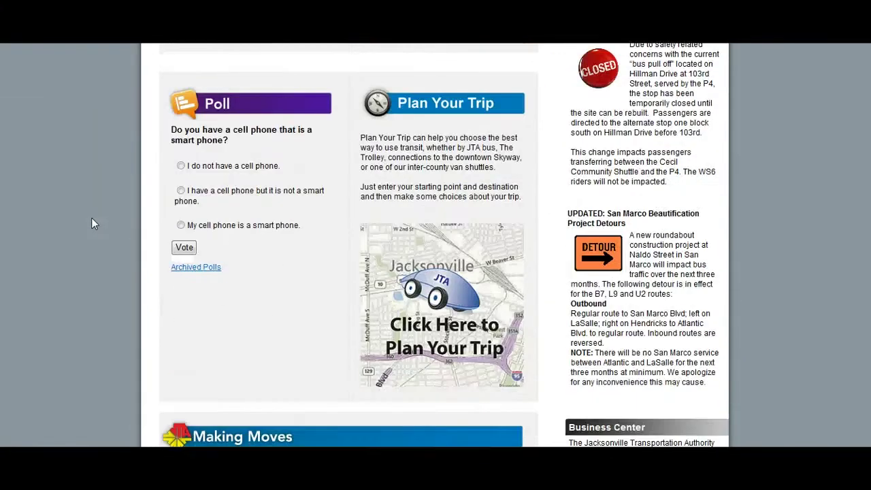
- Scroll the JTA home page and open the trip planner via the 'Click Here to Plan Your Trip' map
{"action": "left_click", "coordinate": [439, 298]}
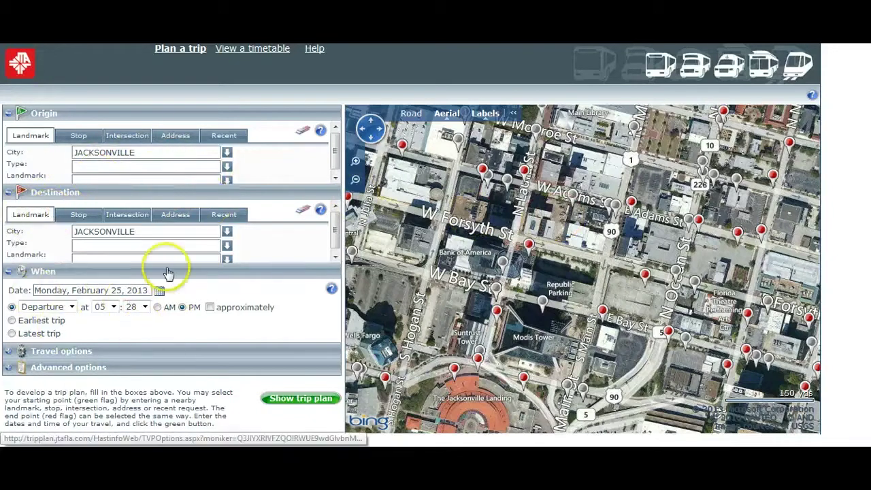
- Toggle the downtown map between Road and Aerial, ending on the Road street view
{"action": "left_click", "coordinate": [412, 114]}
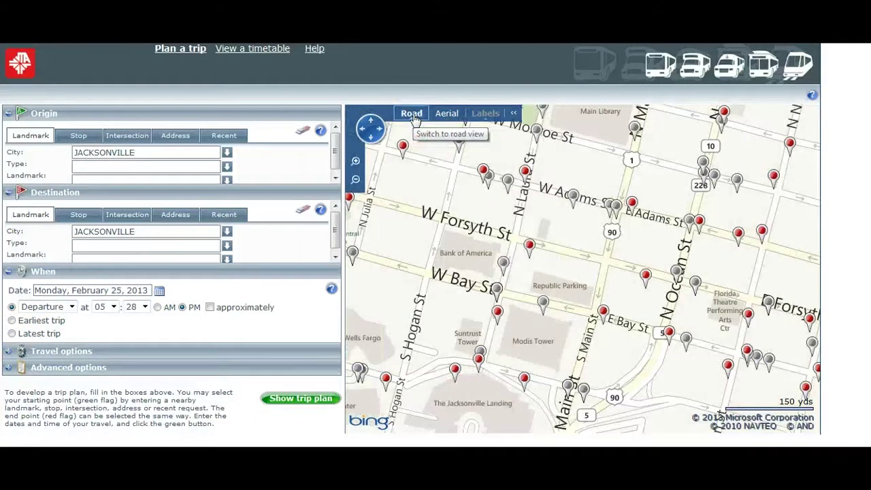
{"action": "left_click", "coordinate": [449, 115]}
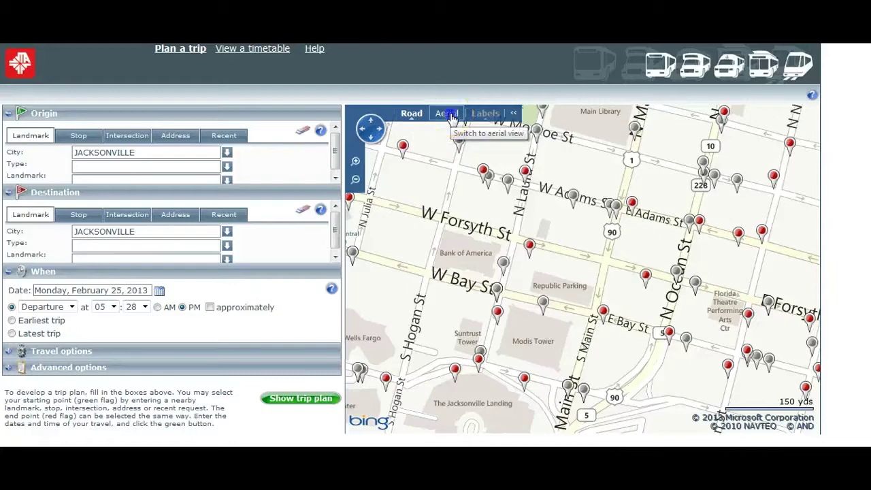
{"action": "left_click", "coordinate": [449, 115]}
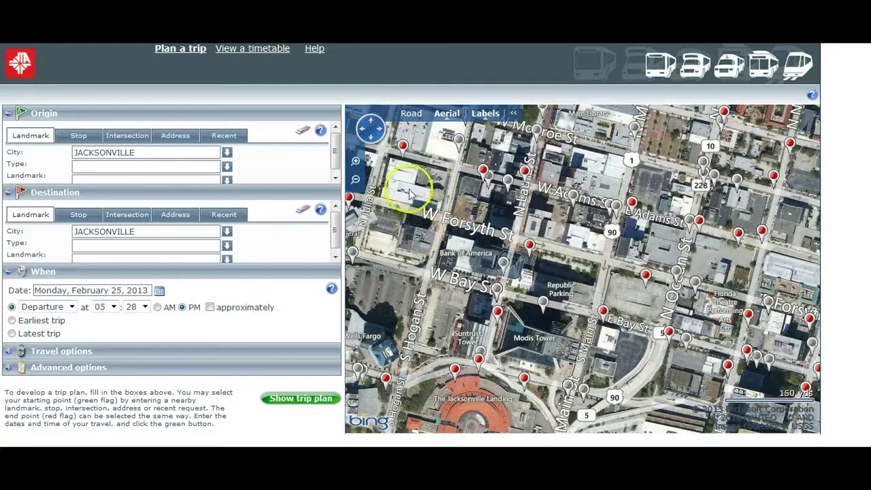
{"action": "left_click", "coordinate": [412, 114]}
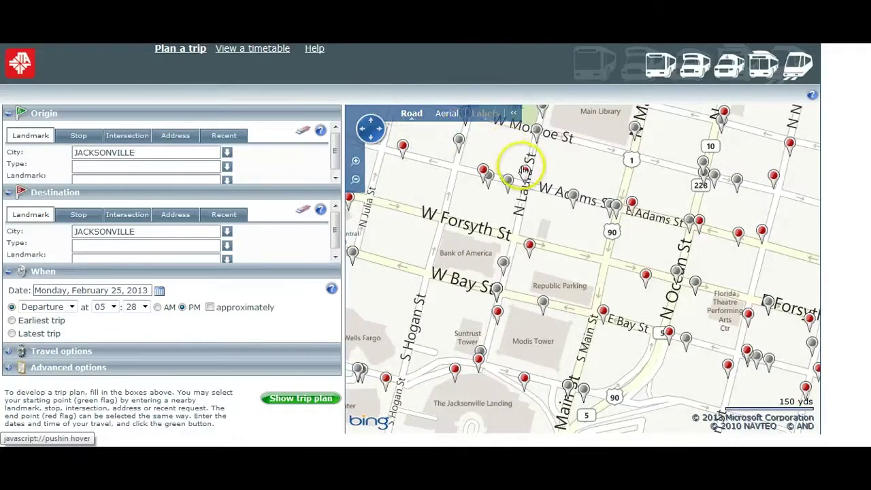
- Check the map's stop pushpins and set the Forsyth St. & Laura St. stop as origin
{"action": "mouse_move", "coordinate": [526, 172]}
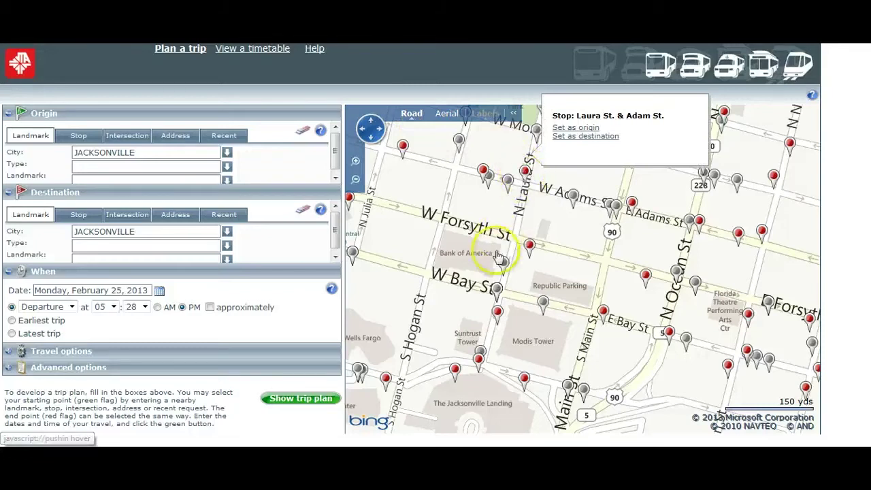
{"action": "mouse_move", "coordinate": [505, 269]}
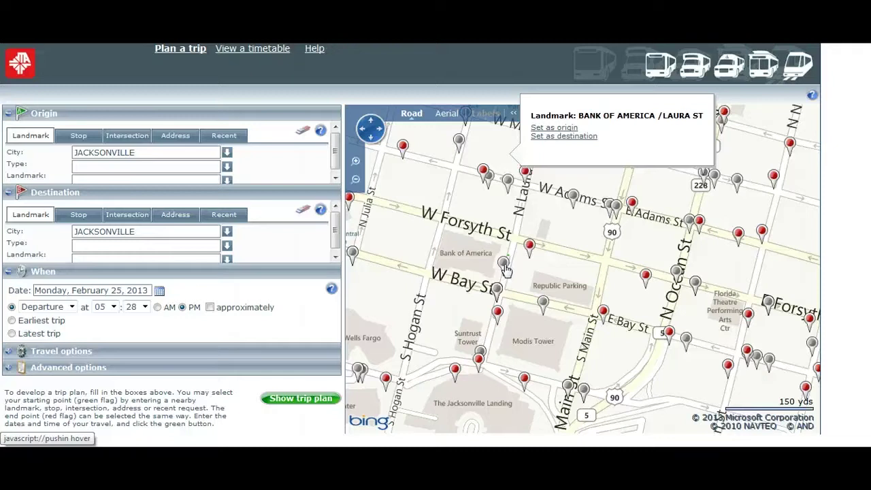
{"action": "mouse_move", "coordinate": [498, 294]}
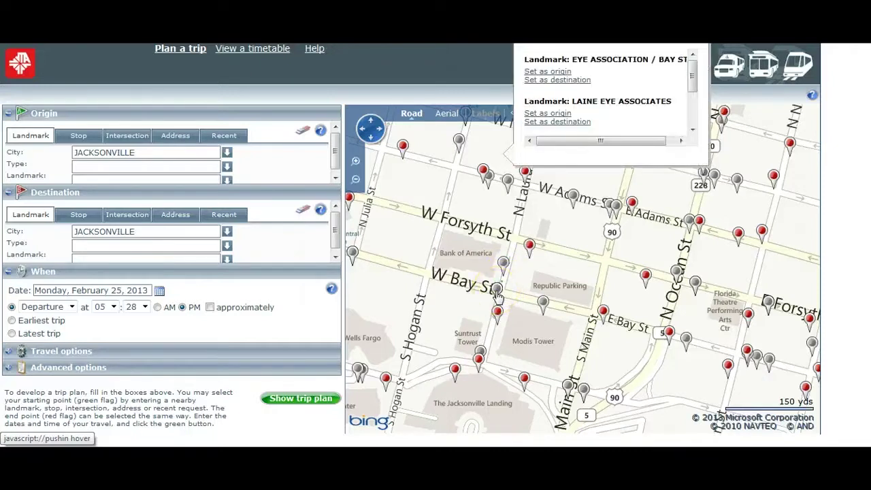
{"action": "mouse_move", "coordinate": [574, 199]}
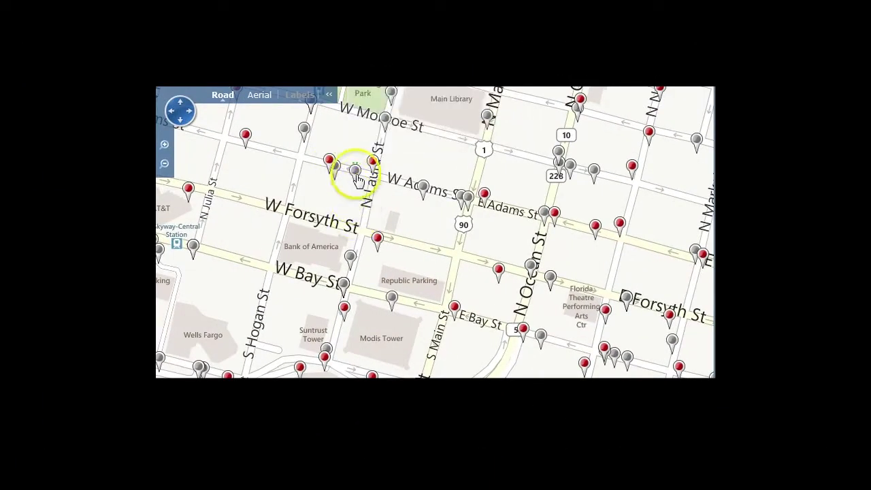
{"action": "mouse_move", "coordinate": [356, 172]}
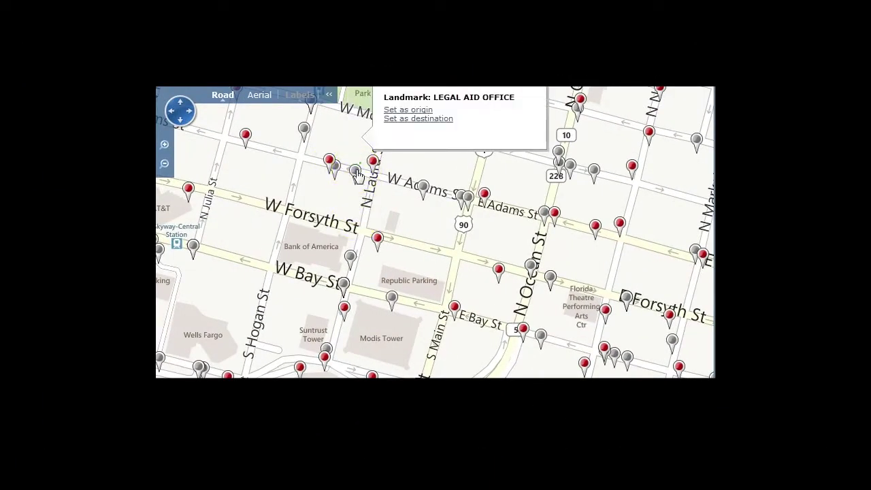
{"action": "mouse_move", "coordinate": [353, 264]}
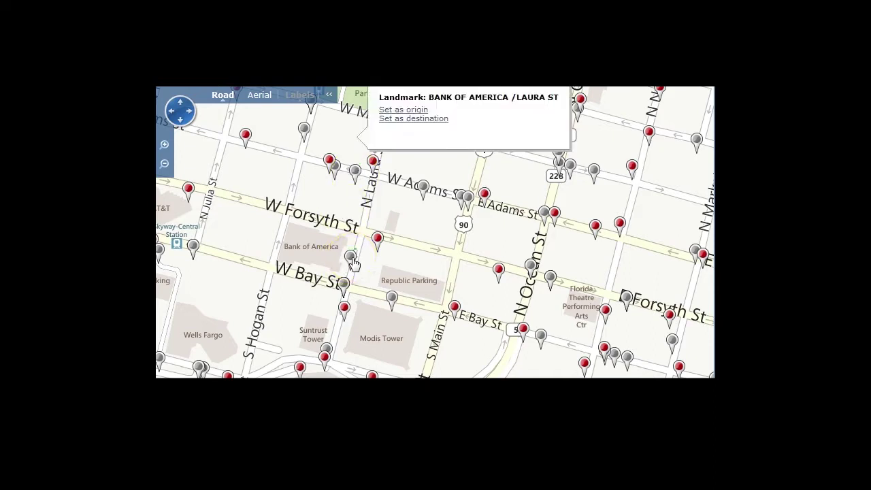
{"action": "mouse_move", "coordinate": [422, 196]}
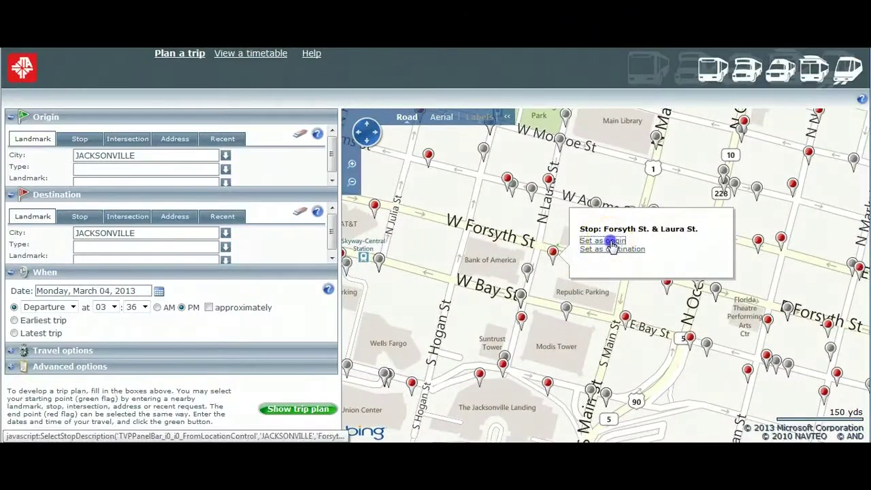
{"action": "left_click", "coordinate": [611, 242]}
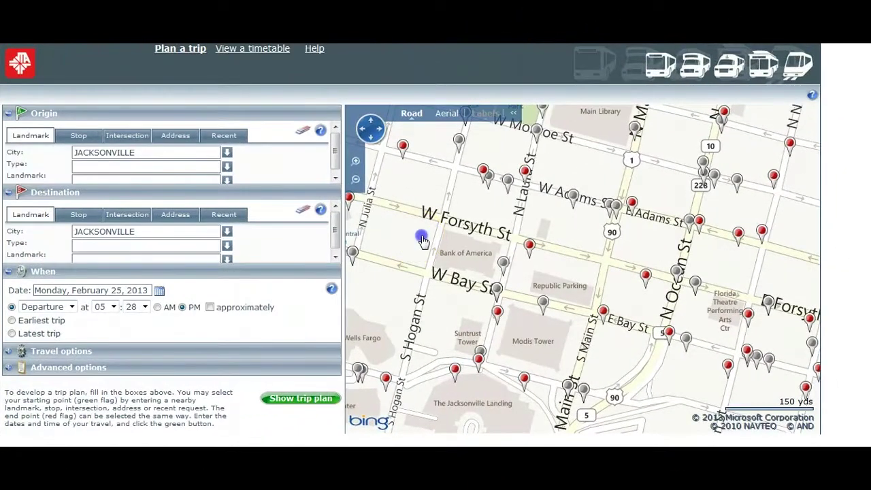
{"action": "mouse_move", "coordinate": [419, 241]}
{"action": "left_mouse_down"}
{"action": "mouse_move", "coordinate": [619, 239]}
{"action": "mouse_move", "coordinate": [661, 227]}
{"action": "left_mouse_up"}
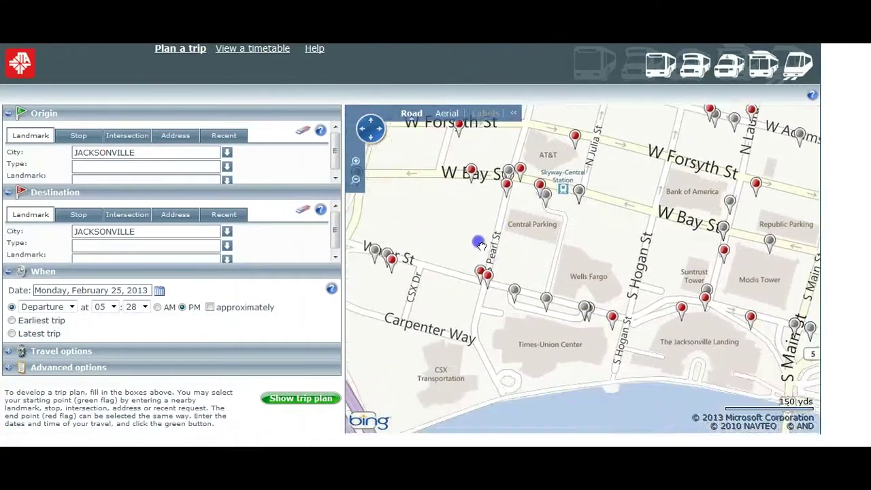
- Pan the map west toward Carpenter Way and the river below W Forsyth St
{"action": "mouse_move", "coordinate": [479, 241]}
{"action": "left_mouse_down"}
{"action": "mouse_move", "coordinate": [614, 263]}
{"action": "mouse_move", "coordinate": [516, 277]}
{"action": "left_mouse_up"}
{"action": "mouse_move", "coordinate": [617, 252]}
{"action": "left_mouse_down"}
{"action": "mouse_move", "coordinate": [550, 286]}
{"action": "mouse_move", "coordinate": [515, 276]}
{"action": "left_mouse_up"}
{"action": "left_click", "coordinate": [371, 136]}
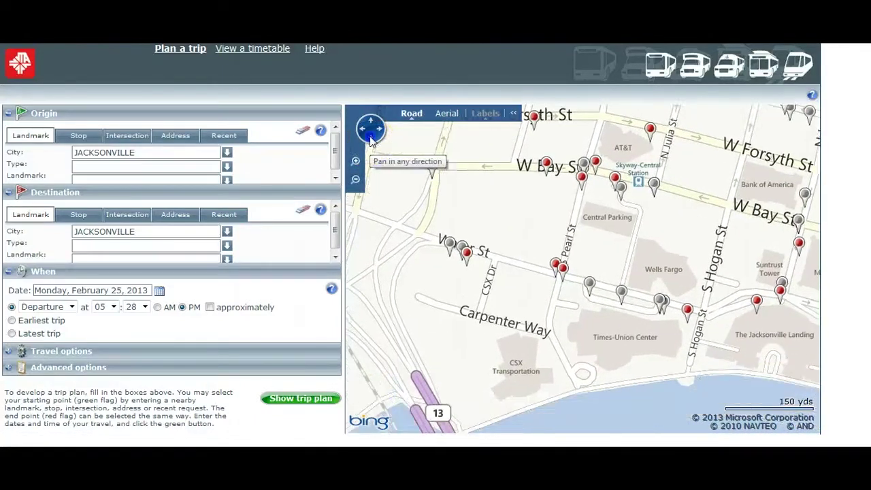
{"action": "left_click", "coordinate": [371, 138]}
{"action": "left_click", "coordinate": [366, 135]}
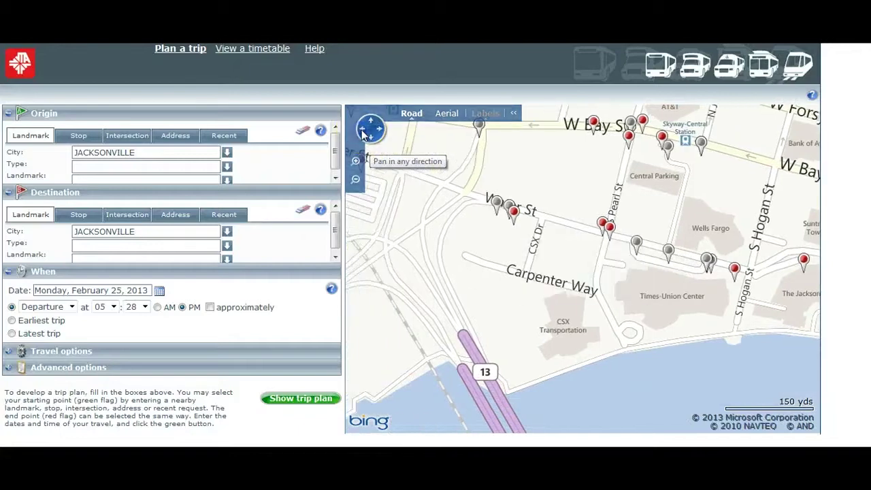
{"action": "left_click", "coordinate": [365, 135]}
- Zoom out over the city, then zoom back in on the riverfront near Water St
{"action": "left_click", "coordinate": [356, 180]}
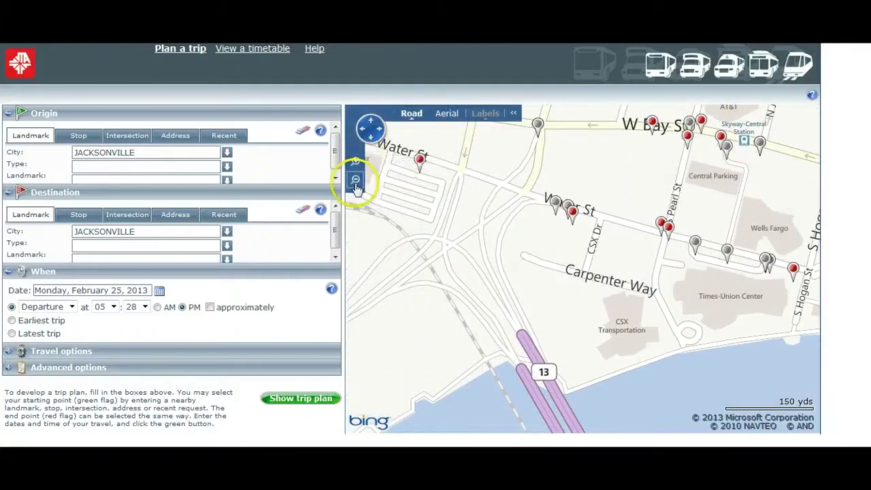
{"action": "left_click", "coordinate": [356, 180]}
{"action": "left_click", "coordinate": [356, 180]}
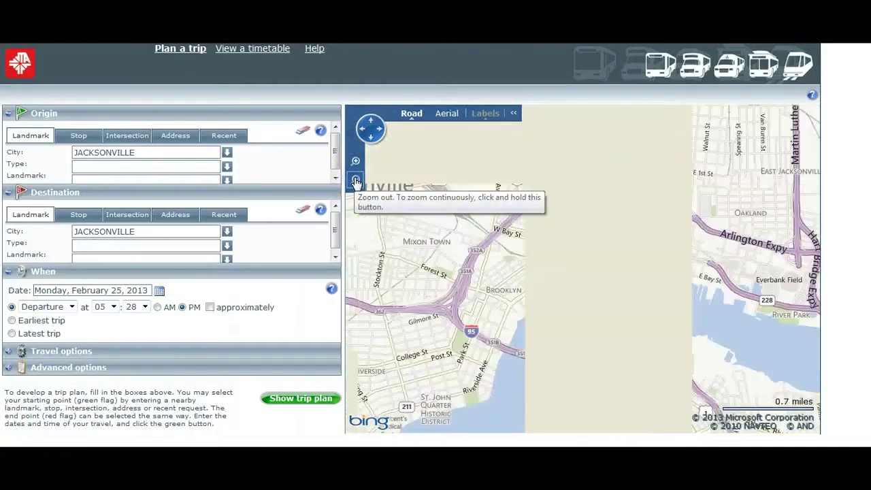
{"action": "left_click", "coordinate": [356, 161]}
{"action": "left_click", "coordinate": [355, 162]}
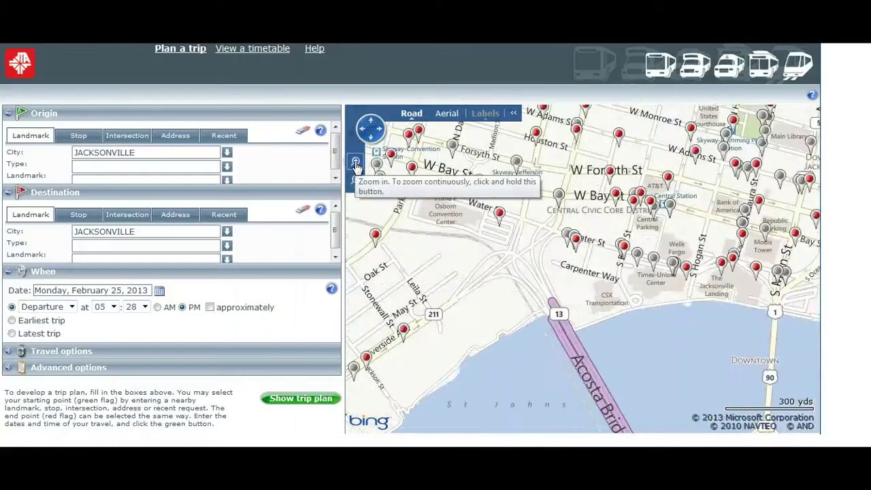
{"action": "left_click", "coordinate": [356, 163]}
{"action": "double_click", "coordinate": [433, 230]}
{"action": "scroll", "coordinate": [439, 229], "scroll_direction": "down", "scroll_amount": 2}
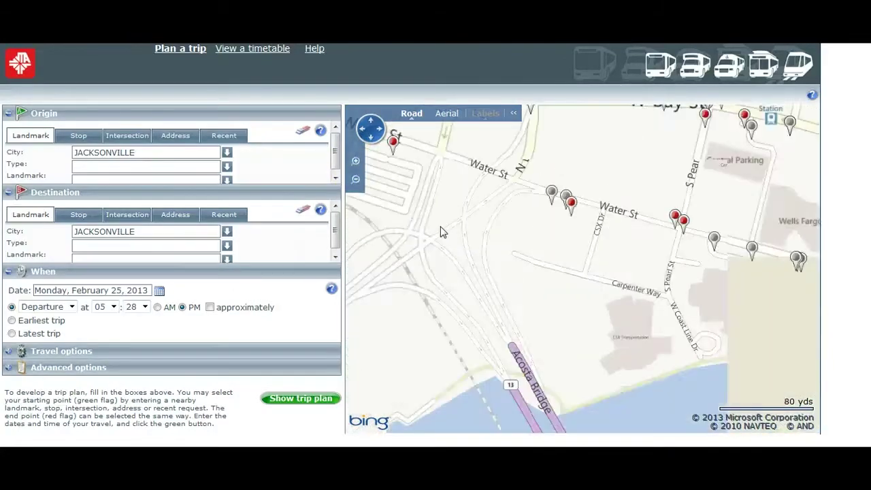
{"action": "scroll", "coordinate": [440, 232], "scroll_direction": "up", "scroll_amount": 2}
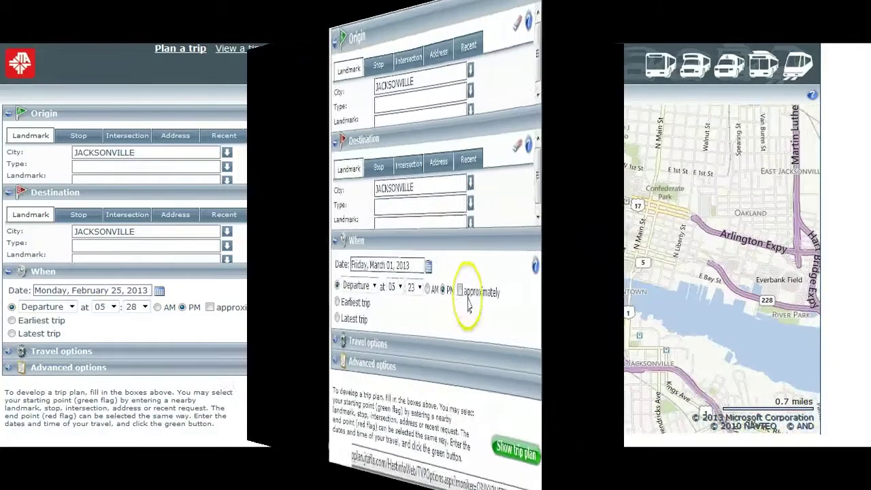
{"action": "left_click", "coordinate": [227, 166]}
- Set the origin city to JACKSONVILLE after briefly choosing JACKSONVILLE BEACH
{"action": "left_click", "coordinate": [510, 69]}
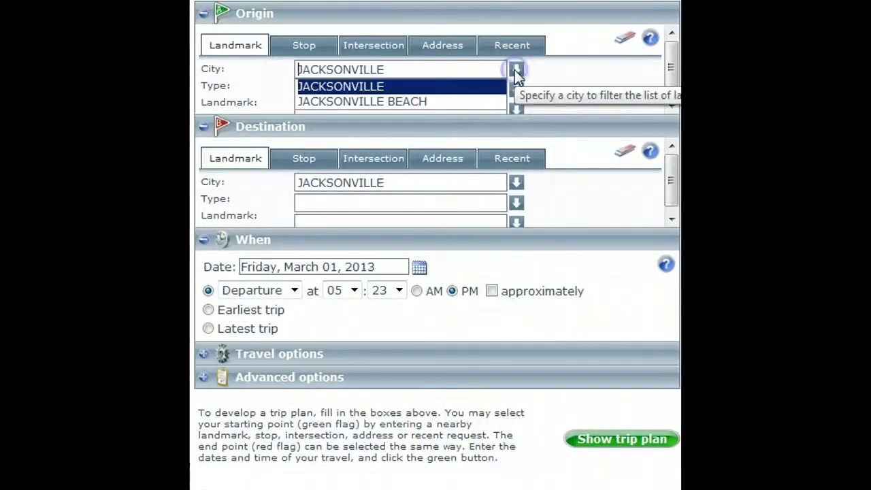
{"action": "left_click", "coordinate": [441, 102]}
{"action": "left_click", "coordinate": [516, 71]}
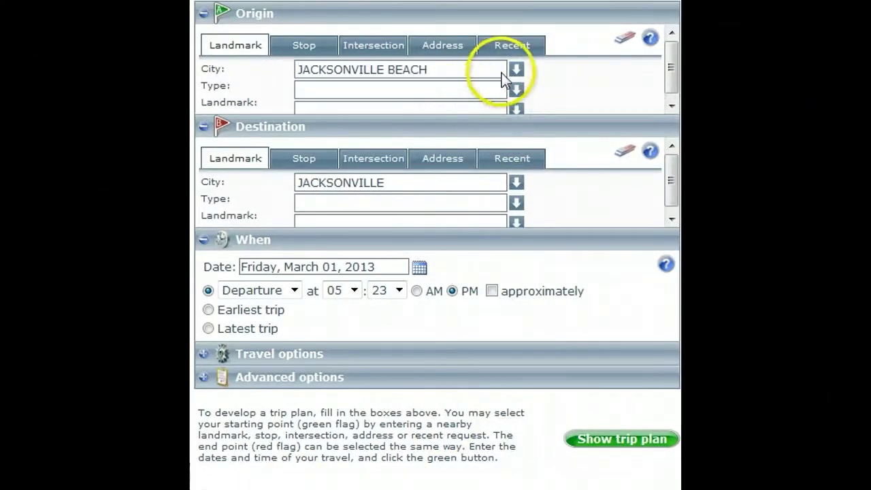
{"action": "left_click", "coordinate": [414, 90]}
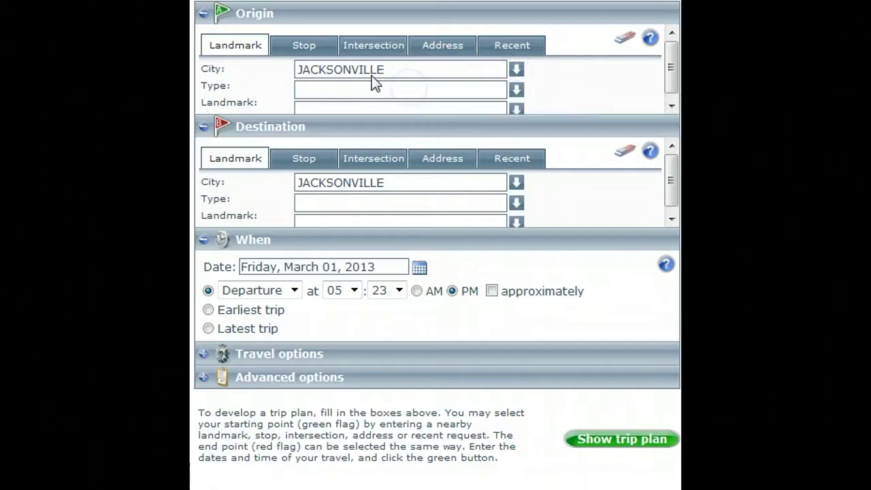
- Try the origin entry types: stop, landmark, intersection and street address
{"action": "left_click", "coordinate": [305, 47]}
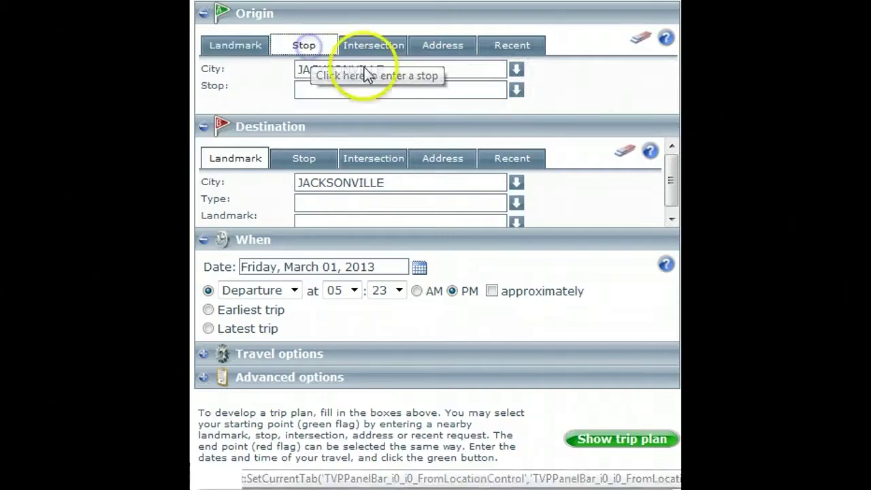
{"action": "left_click", "coordinate": [516, 88]}
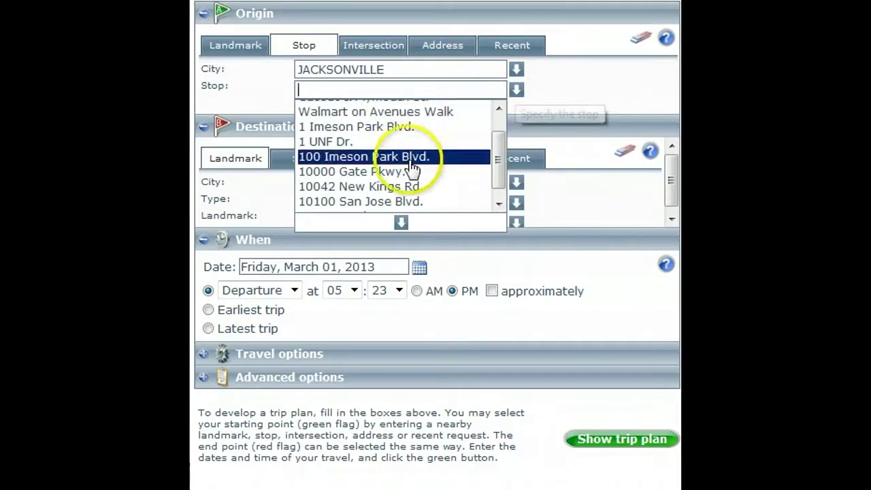
{"action": "scroll", "coordinate": [496, 188], "scroll_direction": "down", "scroll_amount": 1}
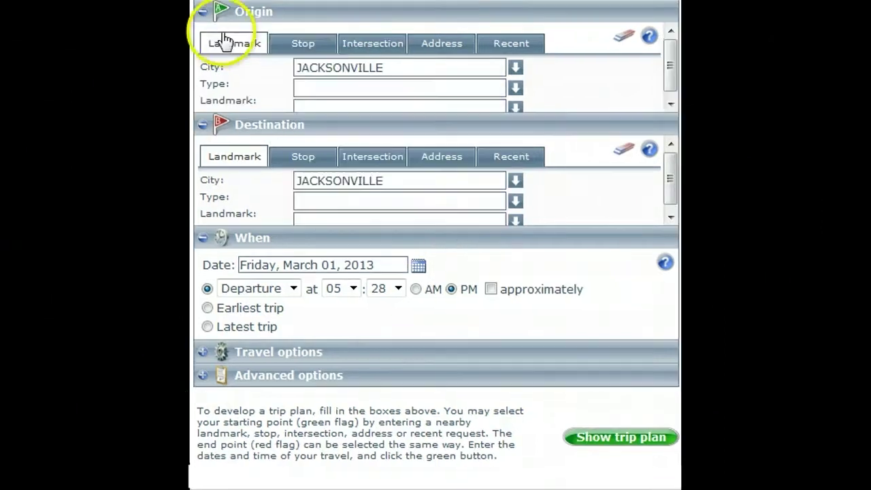
{"action": "left_click", "coordinate": [242, 43]}
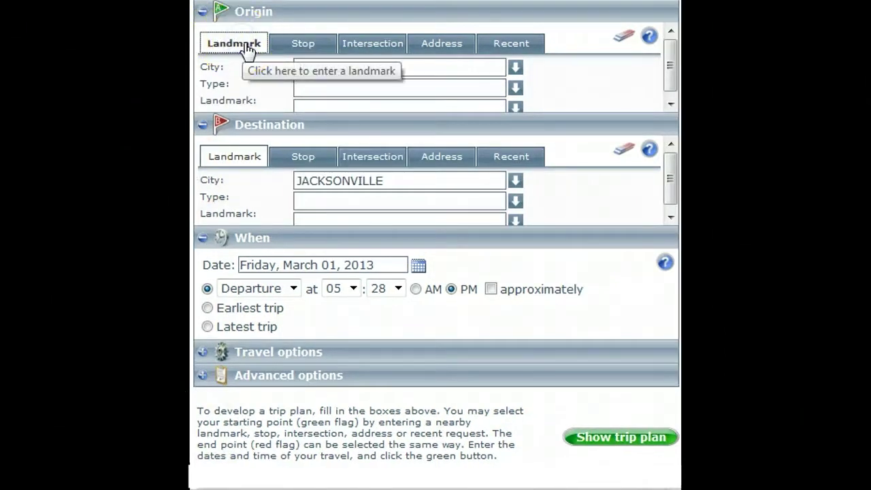
{"action": "left_click", "coordinate": [305, 44]}
{"action": "left_click", "coordinate": [381, 47]}
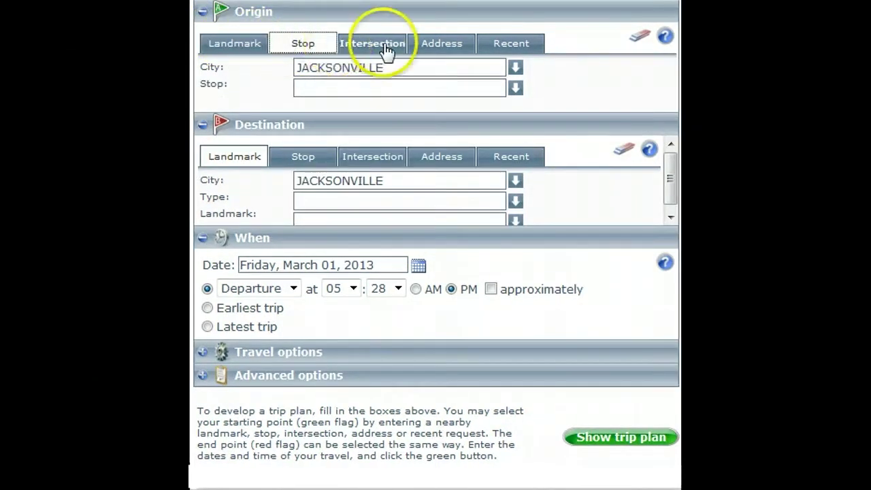
{"action": "left_click", "coordinate": [451, 50]}
{"action": "left_click", "coordinate": [450, 50]}
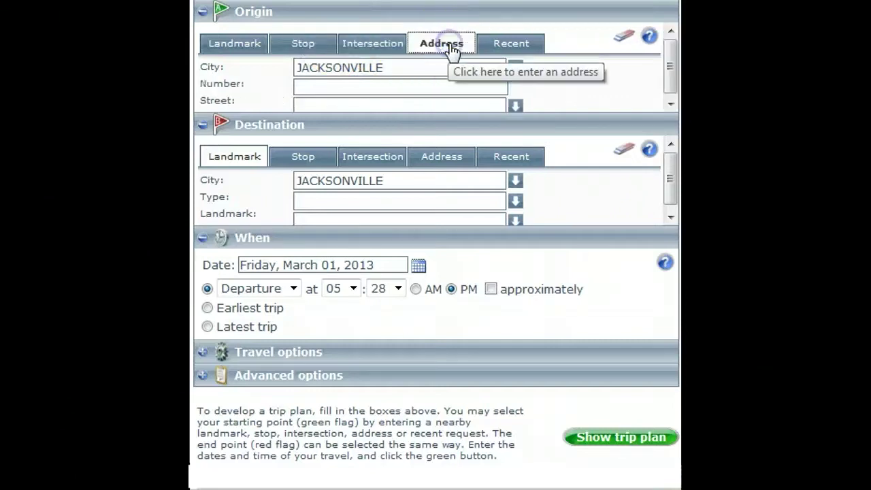
{"action": "left_click", "coordinate": [557, 74]}
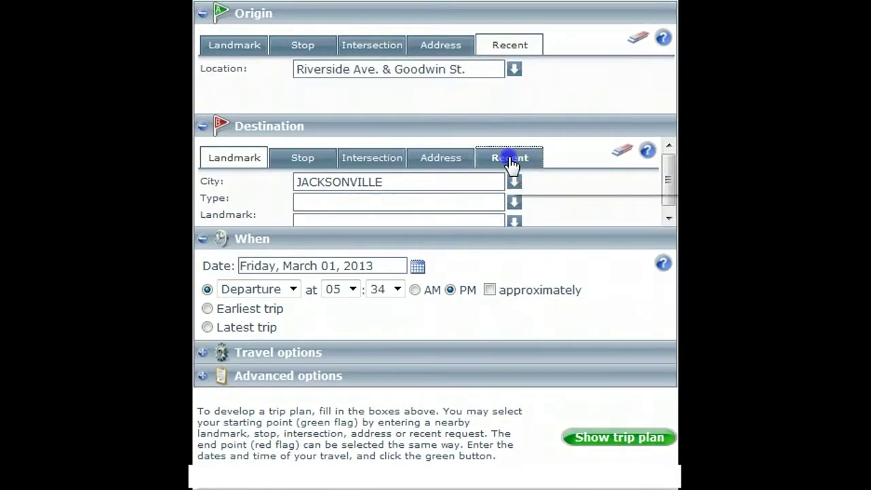
- Choose FSCJ KENT CAMPUS from the Recent destinations list
{"action": "left_click", "coordinate": [511, 158]}
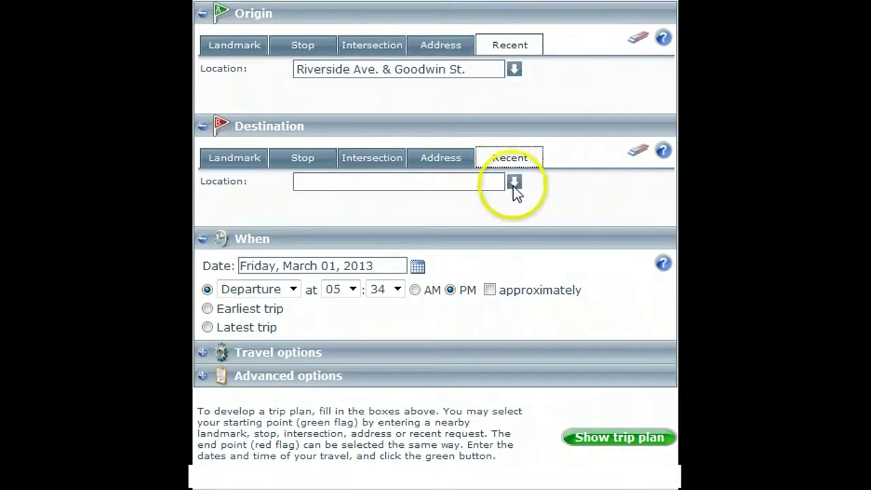
{"action": "left_click", "coordinate": [515, 182]}
{"action": "left_click", "coordinate": [422, 216]}
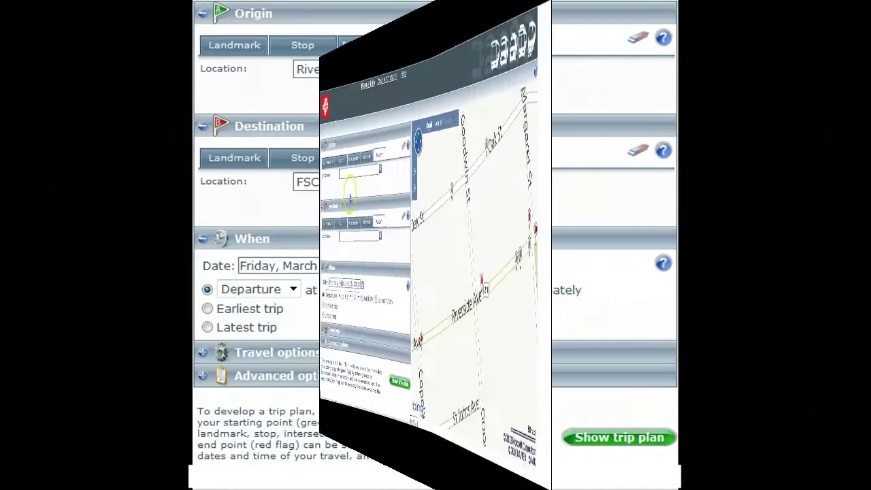
{"action": "left_click", "coordinate": [134, 154]}
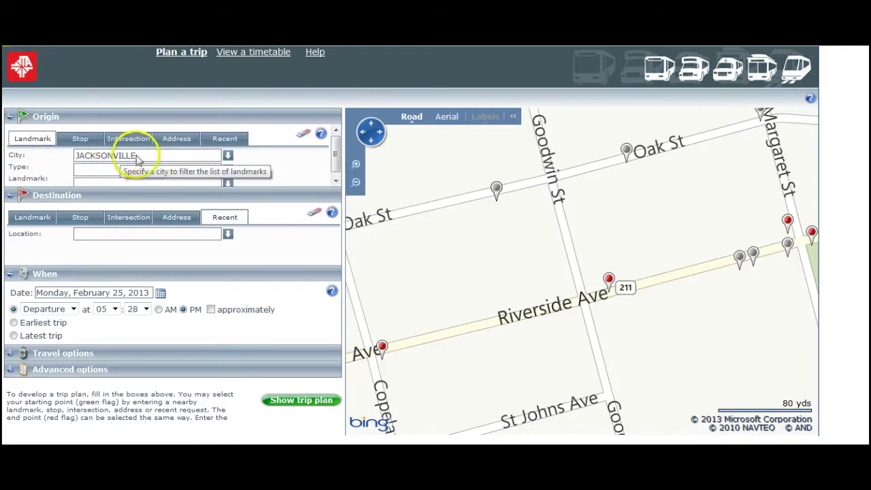
{"action": "left_click", "coordinate": [229, 156]}
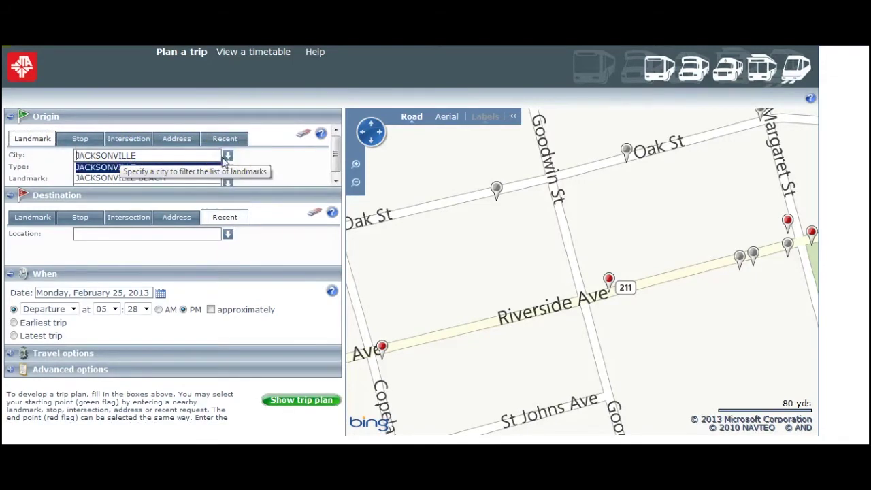
{"action": "left_click", "coordinate": [137, 178]}
{"action": "left_click", "coordinate": [227, 156]}
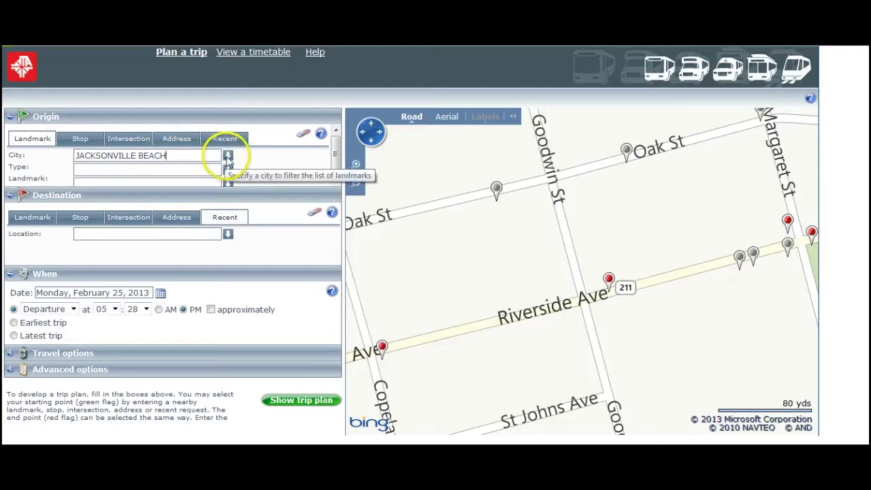
{"action": "left_click", "coordinate": [130, 167]}
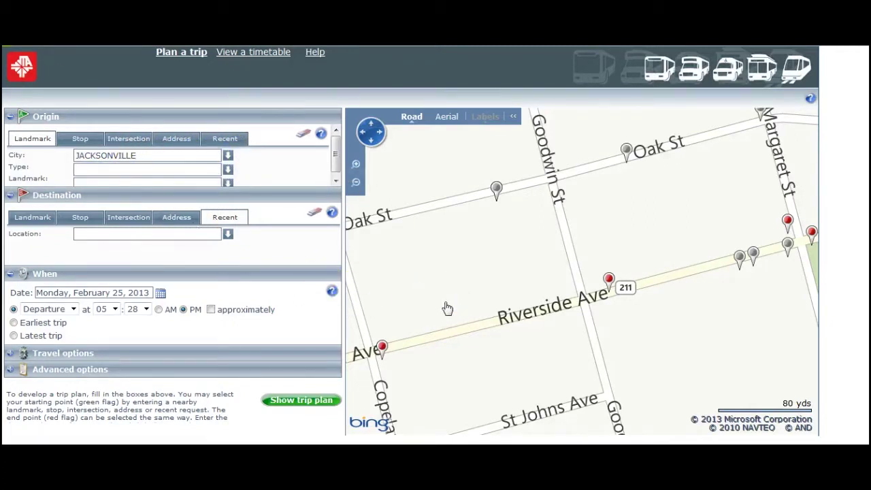
{"action": "left_click", "coordinate": [610, 282]}
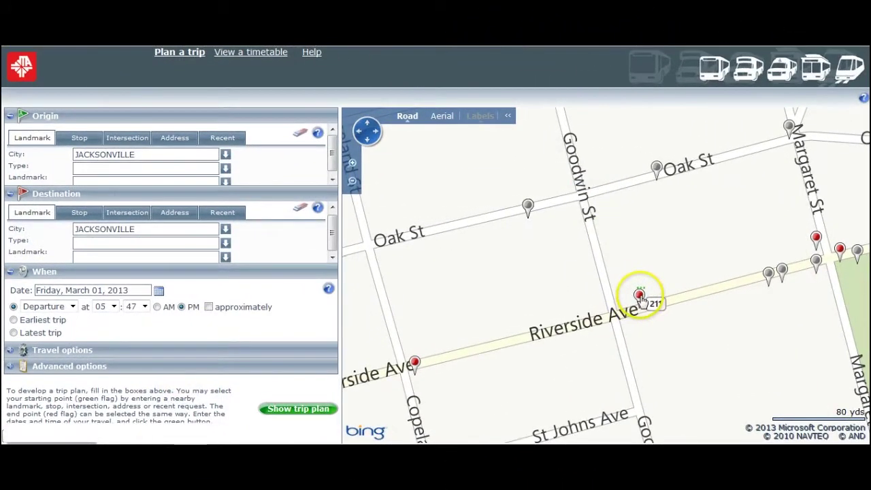
{"action": "left_click", "coordinate": [640, 296]}
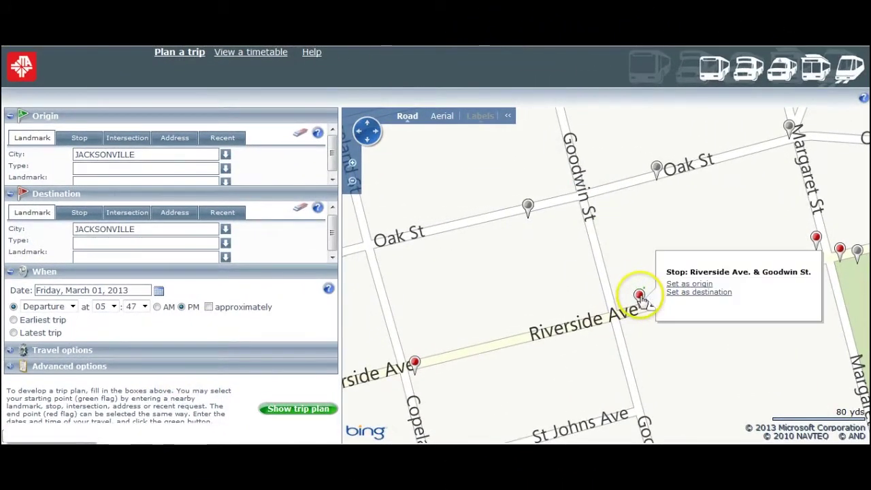
- Set the Riverside Ave. & Goodwin St. stop pin on the map as the trip origin
{"action": "left_click", "coordinate": [676, 285]}
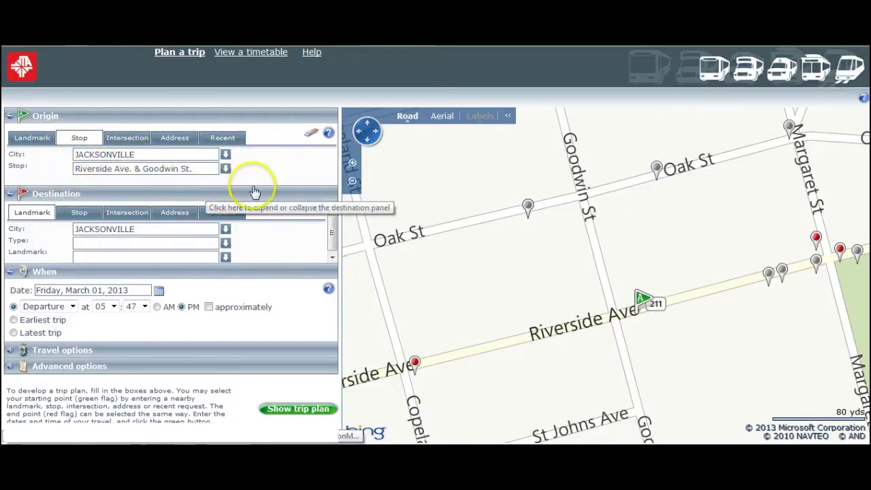
{"action": "left_click", "coordinate": [226, 246]}
- Choose Schools as the destination landmark type and page through the list to FSCJ KENT CAMPUS
{"action": "scroll", "coordinate": [140, 288], "scroll_direction": "down", "scroll_amount": 7}
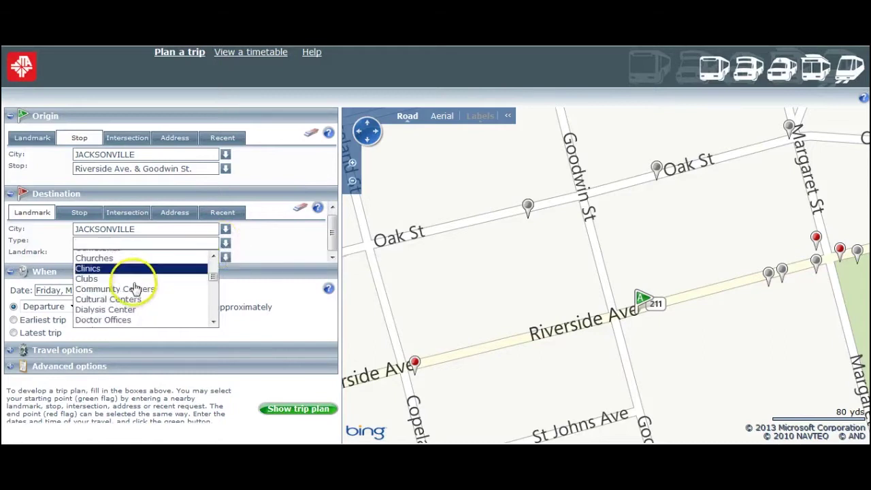
{"action": "scroll", "coordinate": [131, 289], "scroll_direction": "down", "scroll_amount": 5}
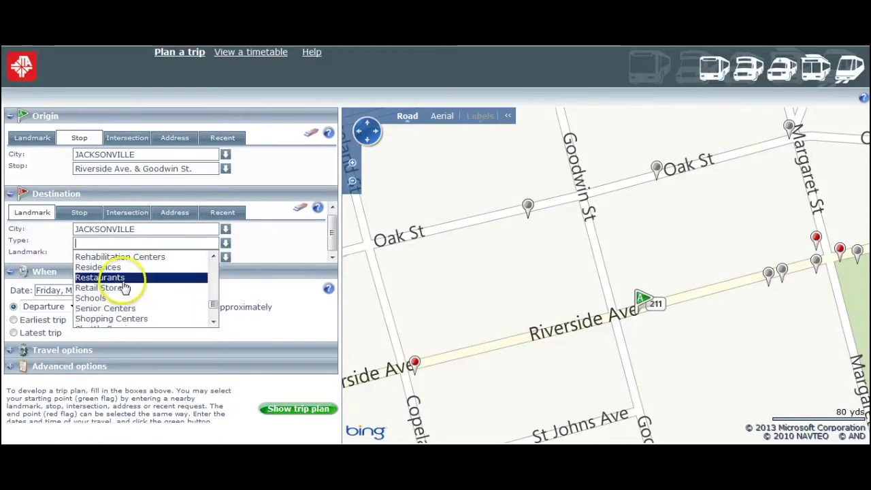
{"action": "left_click", "coordinate": [107, 300]}
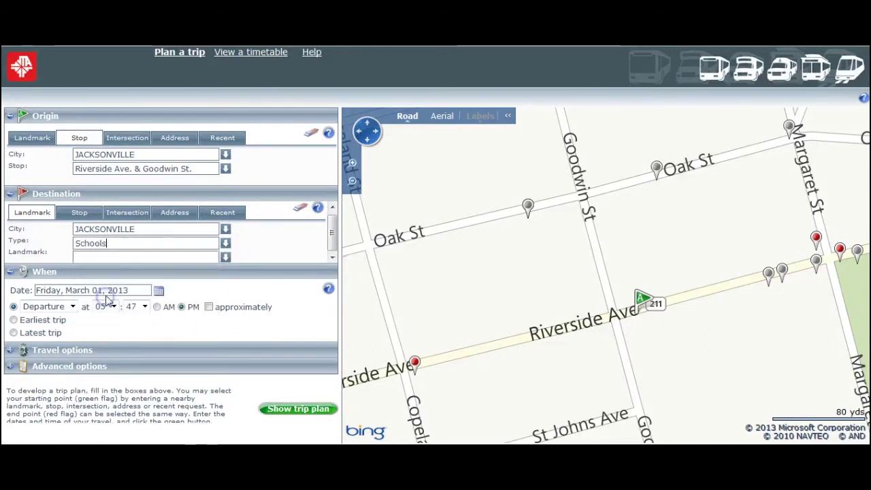
{"action": "left_click", "coordinate": [226, 256]}
{"action": "left_click", "coordinate": [146, 349]}
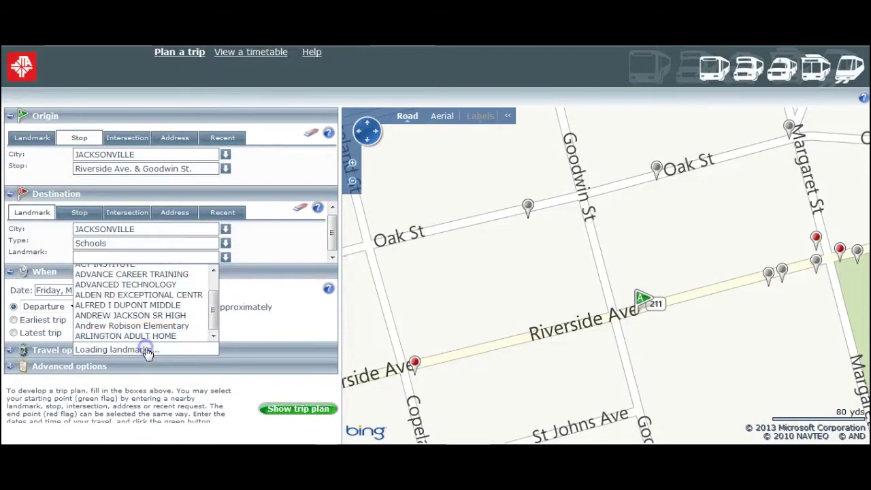
{"action": "left_click", "coordinate": [145, 349]}
{"action": "left_click", "coordinate": [146, 349]}
{"action": "left_click", "coordinate": [146, 348]}
{"action": "left_click", "coordinate": [147, 350]}
{"action": "left_click", "coordinate": [147, 350]}
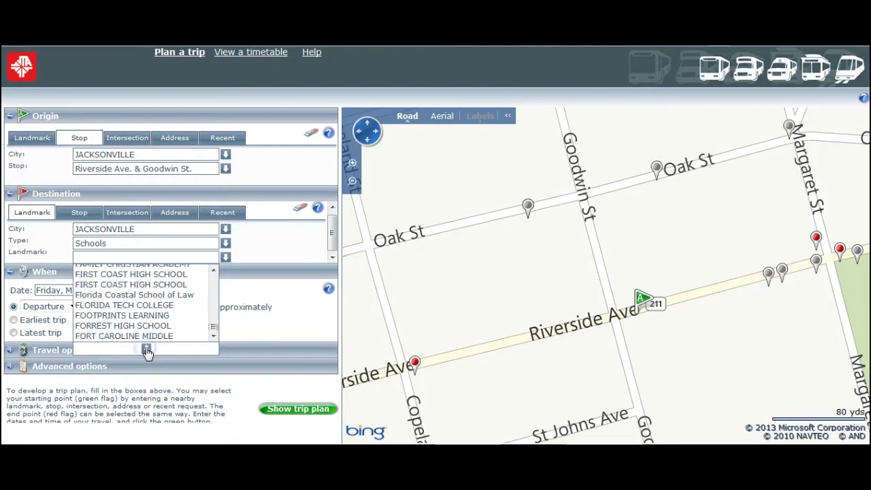
{"action": "left_click", "coordinate": [146, 350]}
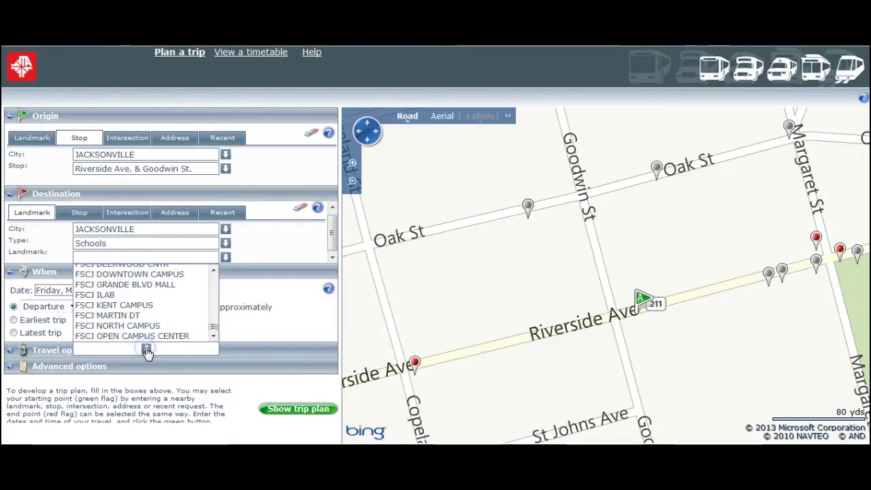
{"action": "left_click", "coordinate": [124, 306]}
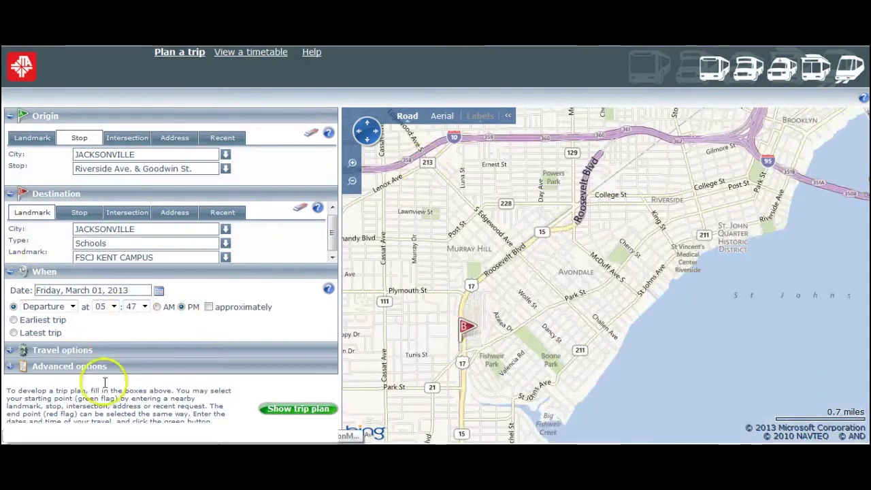
- Set the departure time to 12:30 and show the trip plan with routes R5 and WS12
{"action": "left_click", "coordinate": [114, 307]}
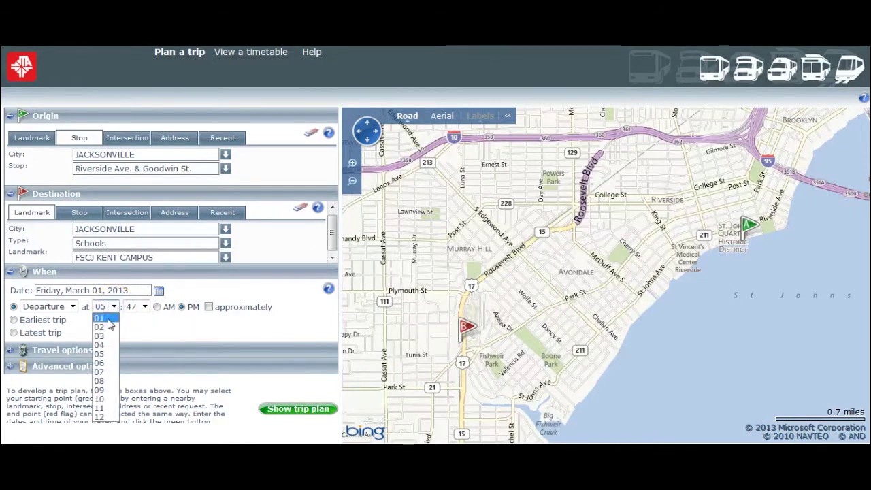
{"action": "left_click", "coordinate": [98, 417]}
{"action": "left_click", "coordinate": [145, 307]}
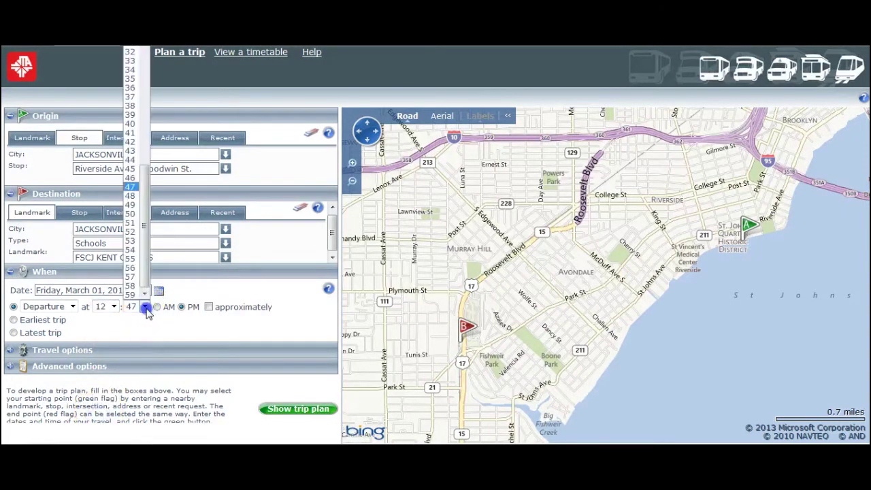
{"action": "left_click", "coordinate": [145, 307]}
{"action": "left_click", "coordinate": [145, 307]}
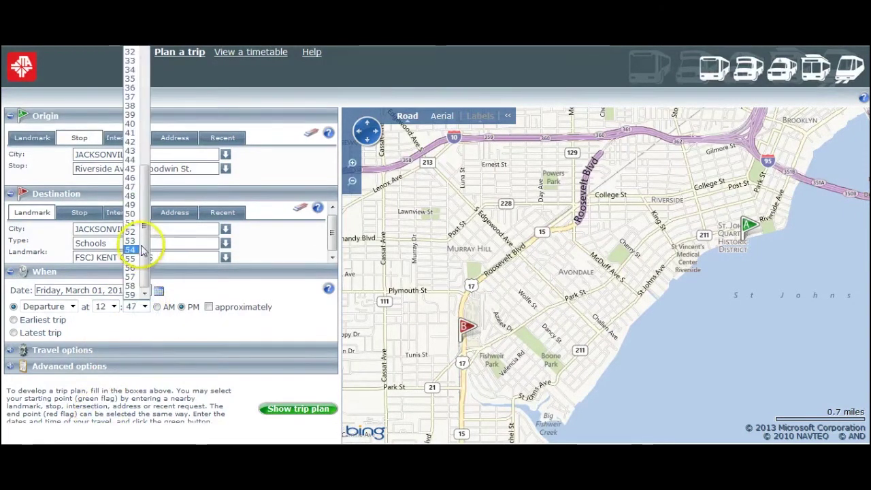
{"action": "left_click_drag", "start_coordinate": [143, 245], "coordinate": [144, 128]}
{"action": "left_click", "coordinate": [144, 293]}
{"action": "left_click", "coordinate": [130, 294]}
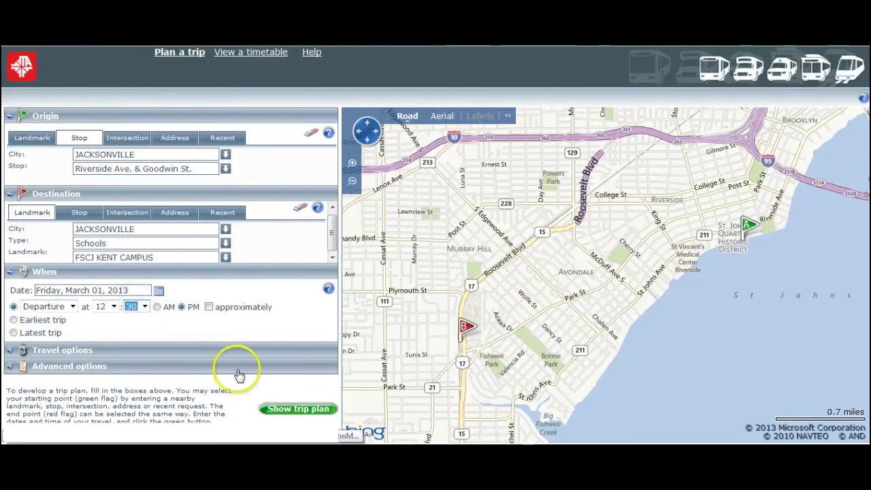
{"action": "left_click", "coordinate": [288, 410]}
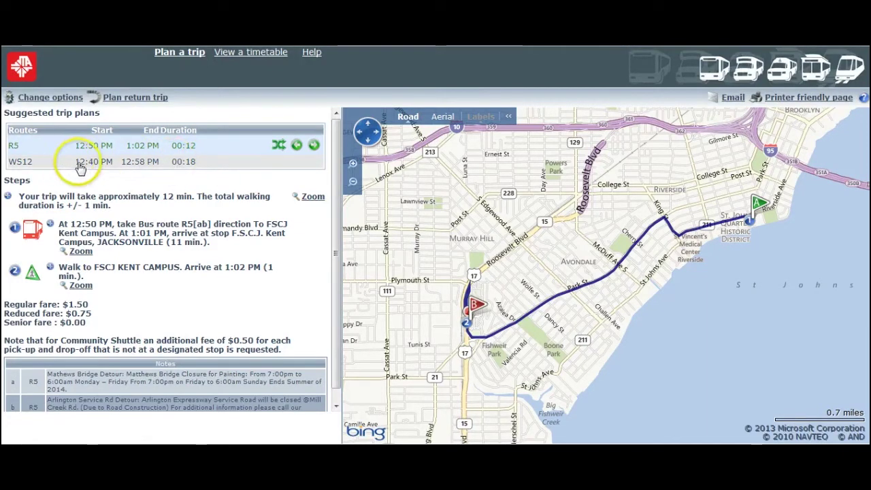
- View the WS12 trip's steps, then request a later and an earlier trip option
{"action": "left_click", "coordinate": [198, 164]}
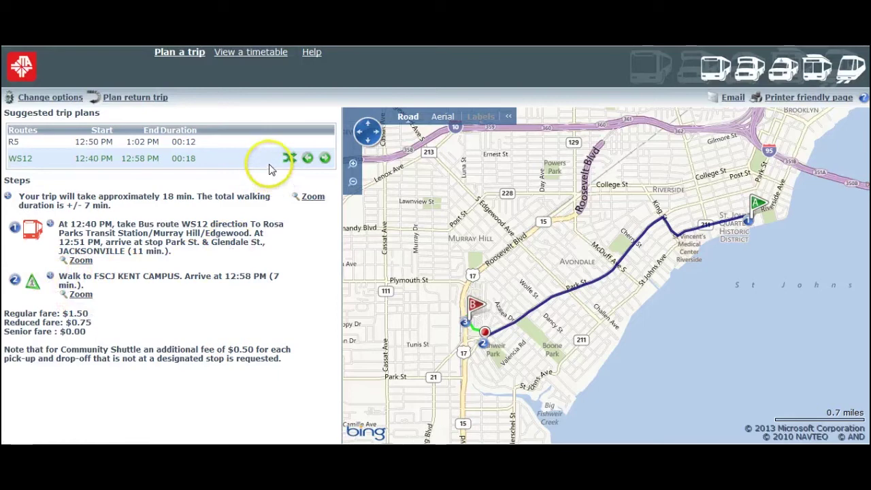
{"action": "left_click", "coordinate": [326, 159]}
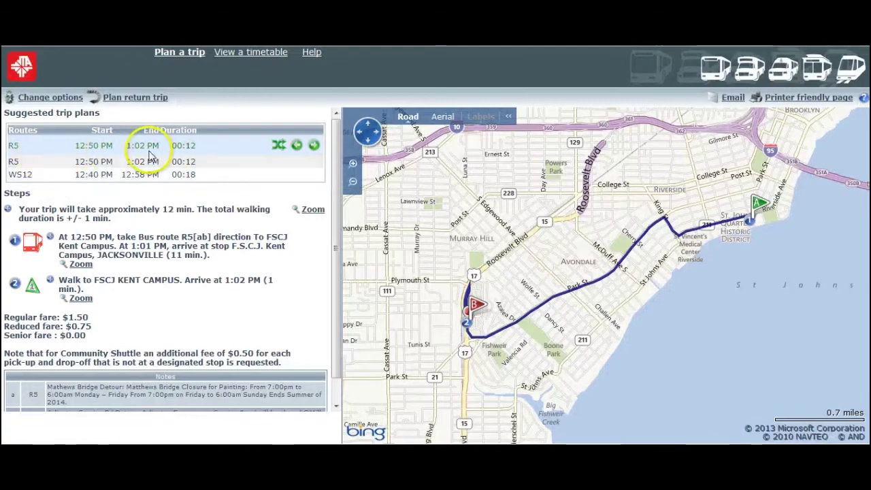
{"action": "left_click", "coordinate": [296, 145]}
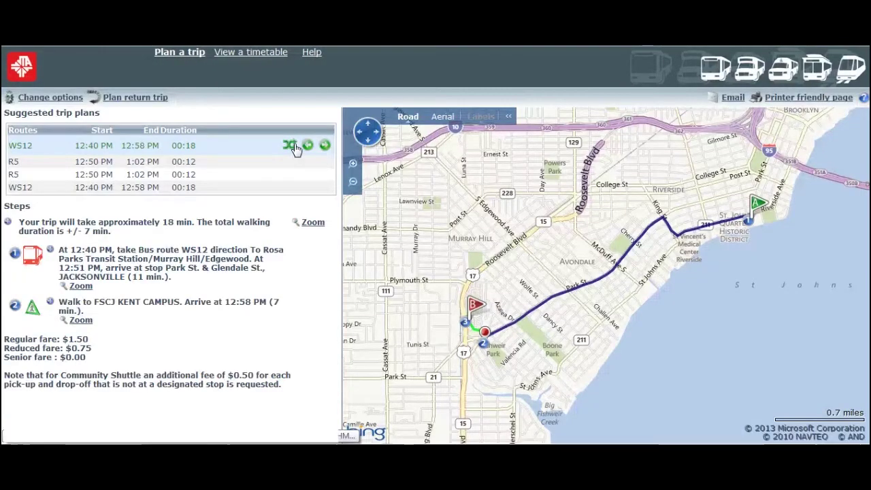
- Show the route timetable for route AR6
{"action": "left_click", "coordinate": [308, 146]}
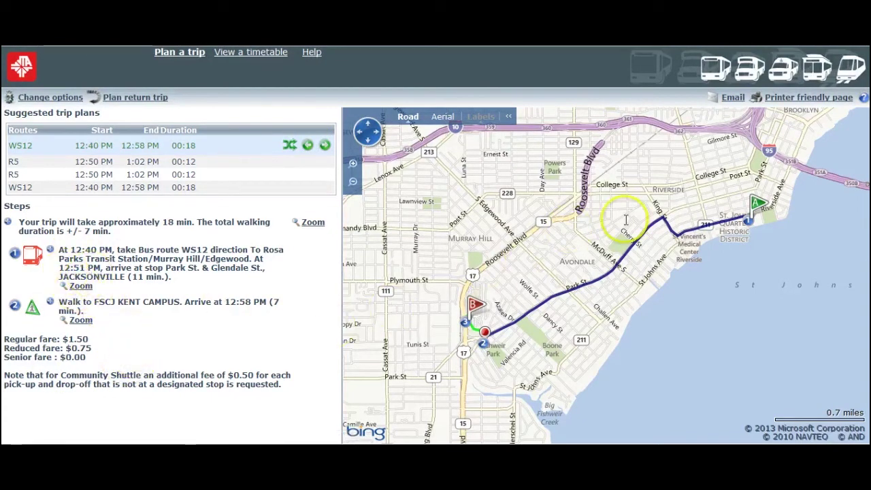
{"action": "mouse_move", "coordinate": [753, 225]}
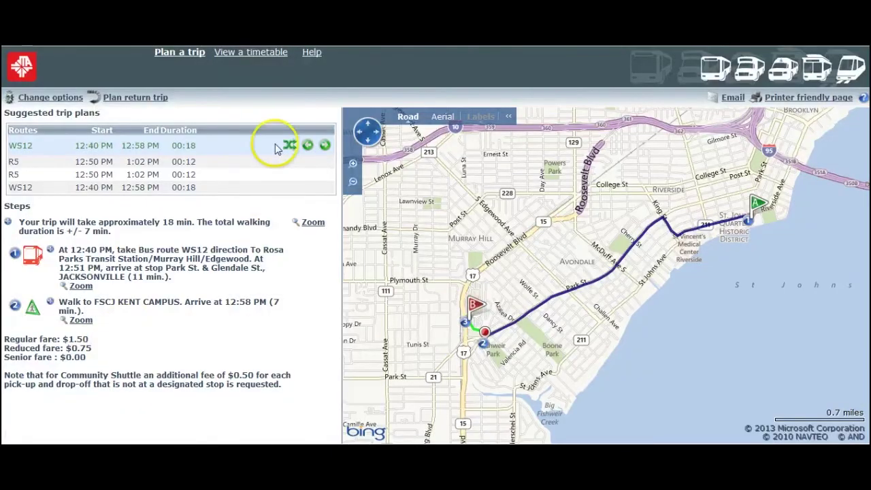
{"action": "left_click", "coordinate": [270, 57]}
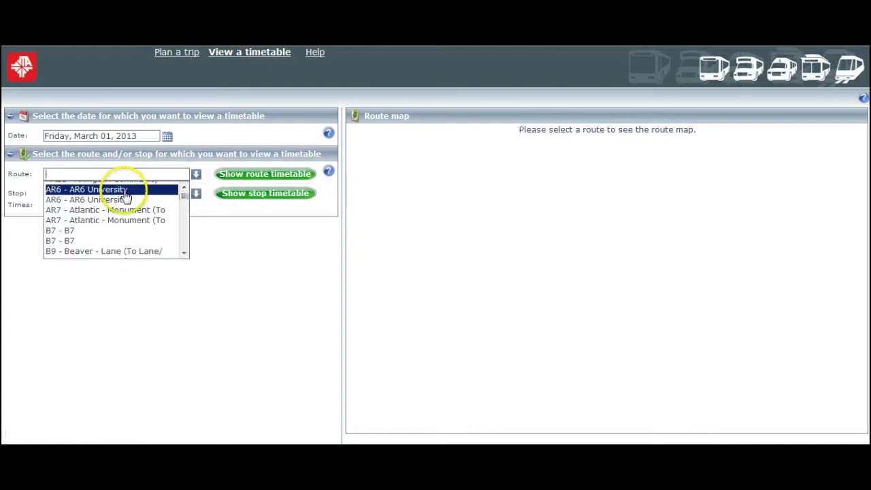
{"action": "left_click", "coordinate": [125, 193]}
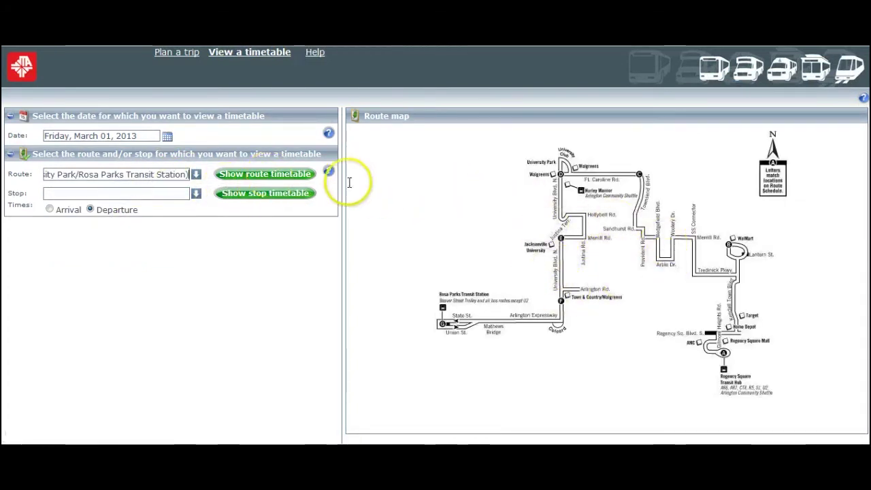
{"action": "left_click", "coordinate": [290, 173]}
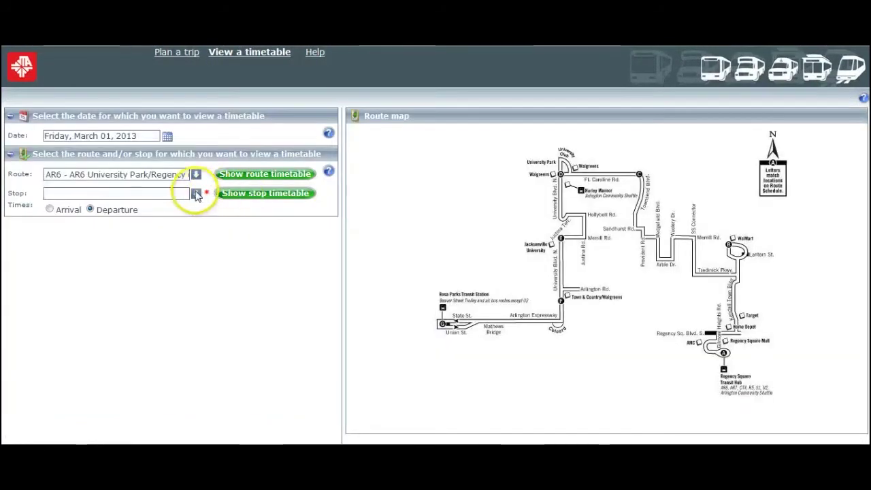
- Show the stop timetable for the Ross Regency stop on AR6
{"action": "left_click", "coordinate": [196, 193]}
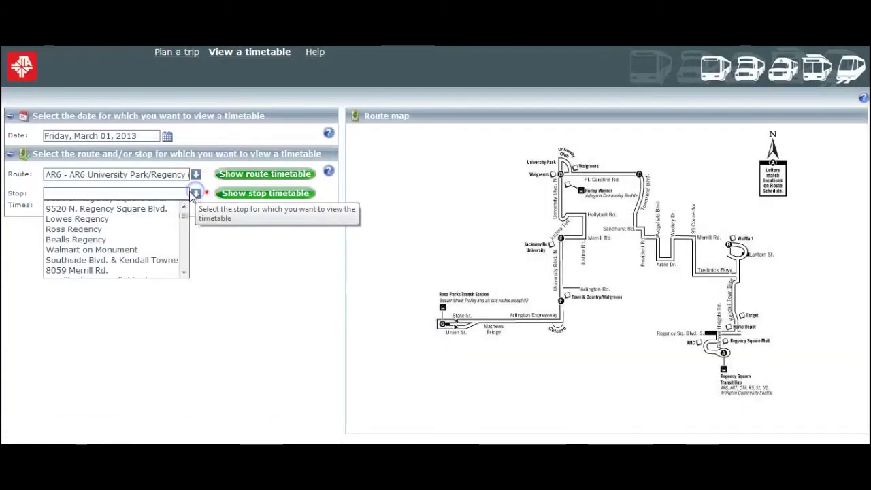
{"action": "left_click", "coordinate": [98, 229]}
{"action": "left_click", "coordinate": [269, 198]}
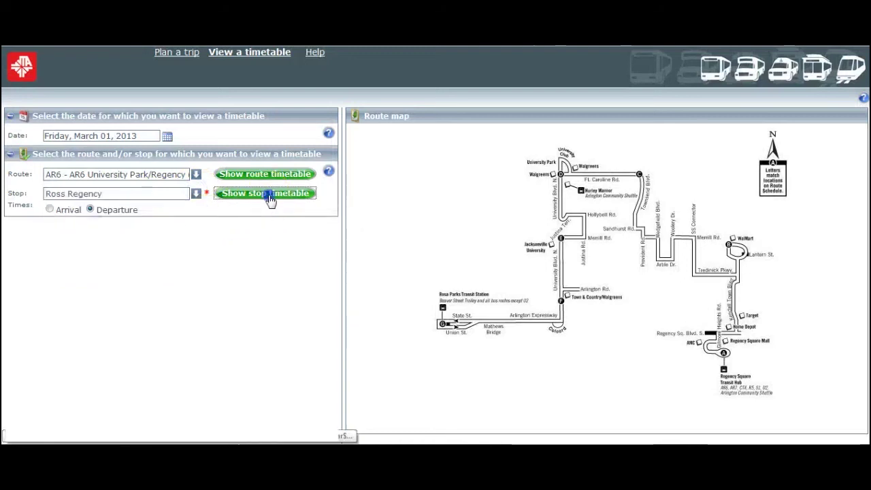